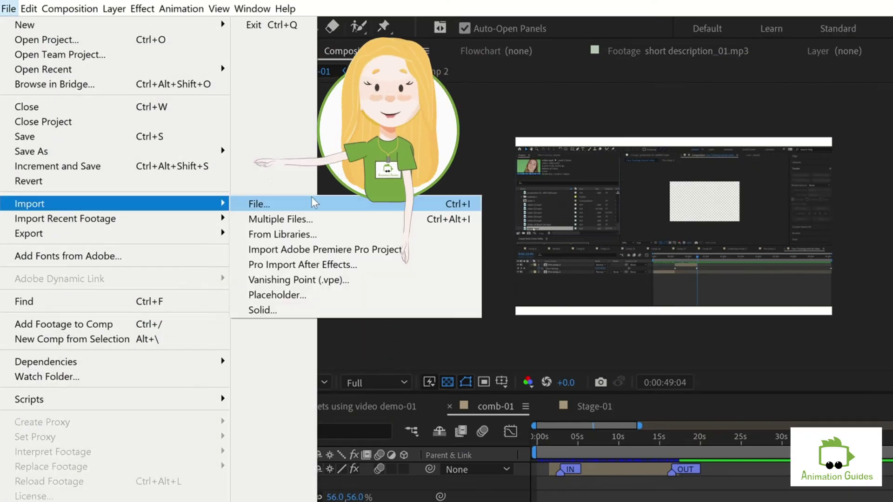
# - Import video.mp4 and build a new composition from the green-screen face clip
pyautogui.click(335, 204)
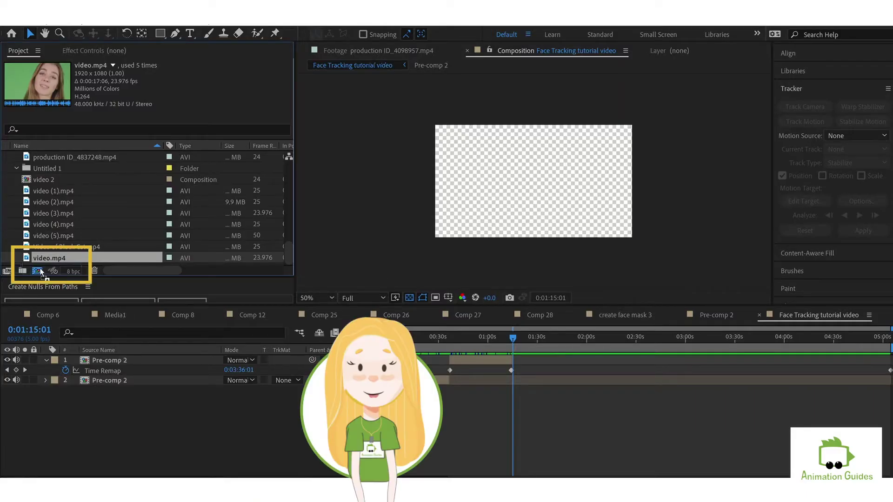
pyautogui.click(38, 270)
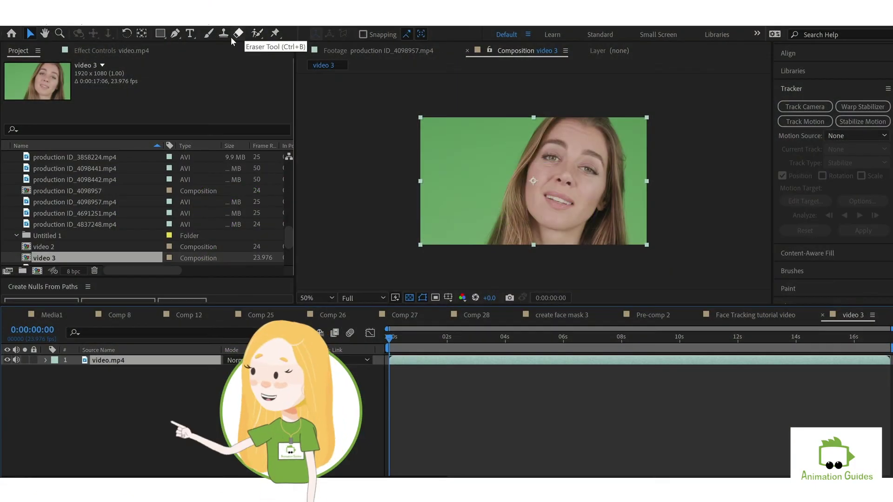
# - Draw a Pen-tool mask around the woman's face, from forehead down the hairline to the jaw
pyautogui.click(177, 34)
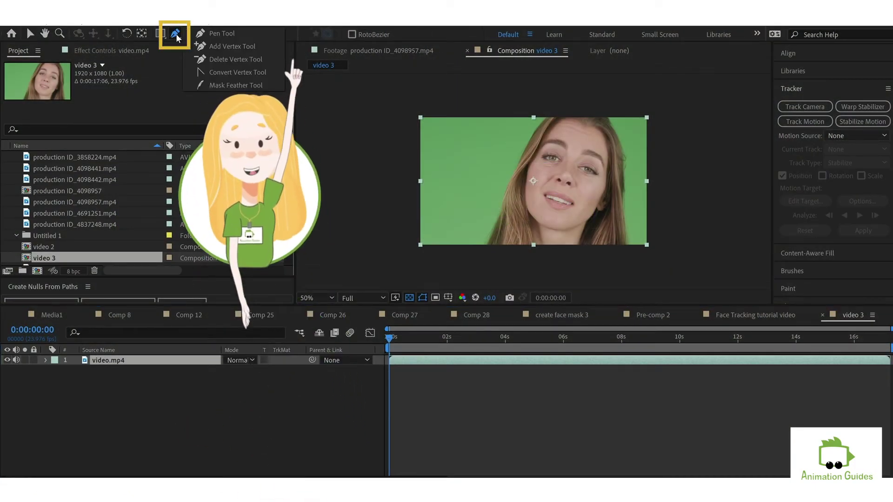
pyautogui.click(214, 34)
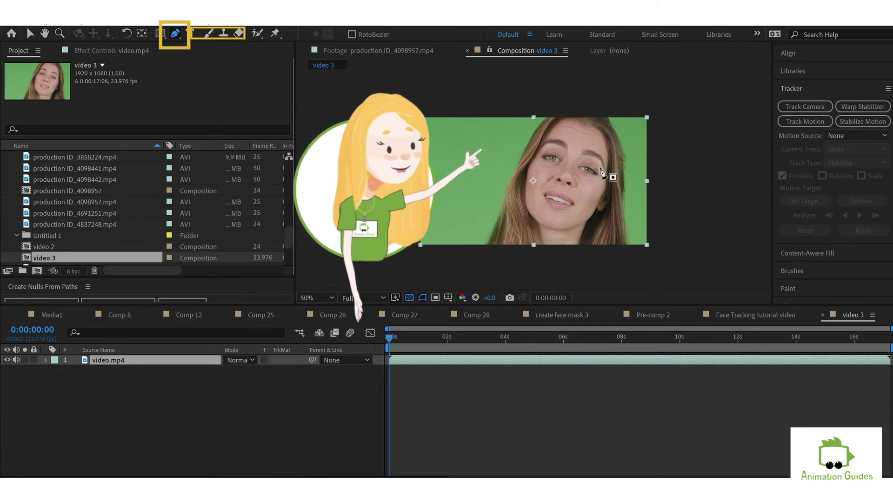
pyautogui.press('.')
pyautogui.press(',')
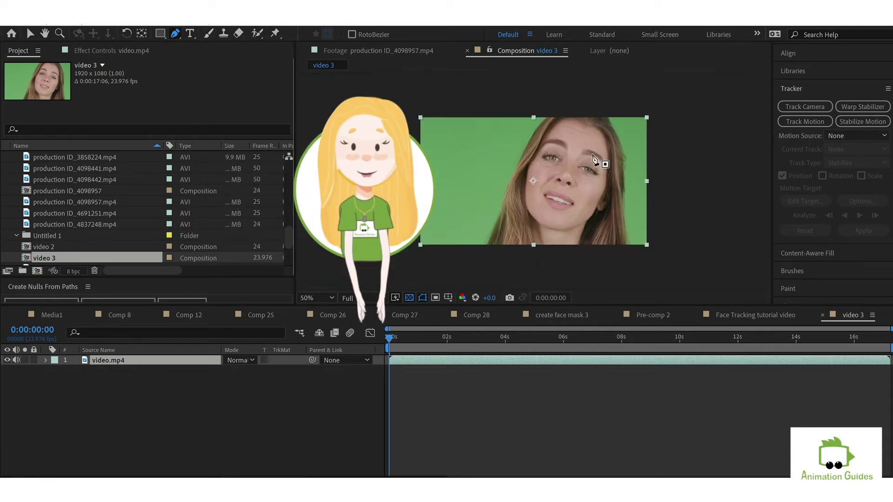
pyautogui.click(558, 121)
pyautogui.click(546, 134)
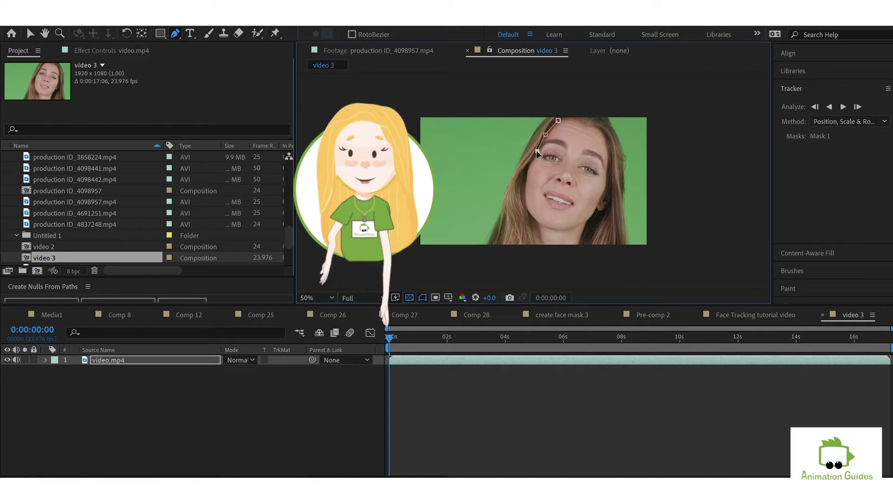
pyautogui.click(538, 150)
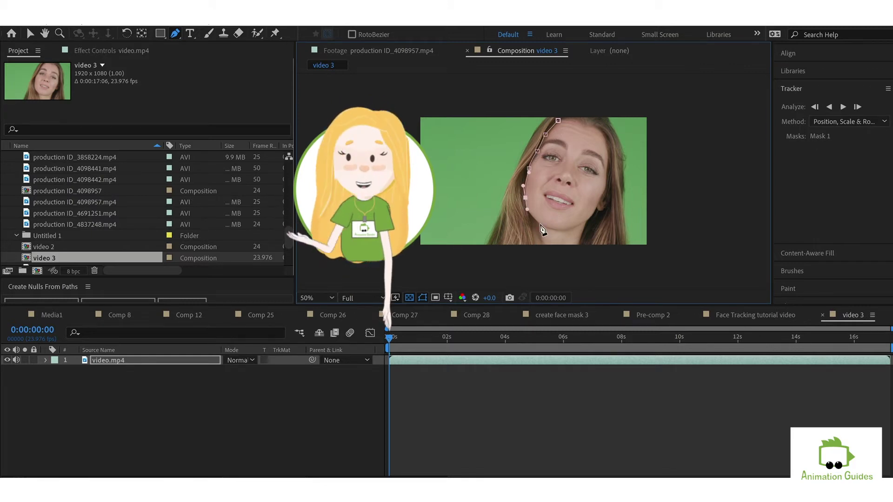
pyautogui.moveTo(541, 225); pyautogui.dragTo(549, 227)
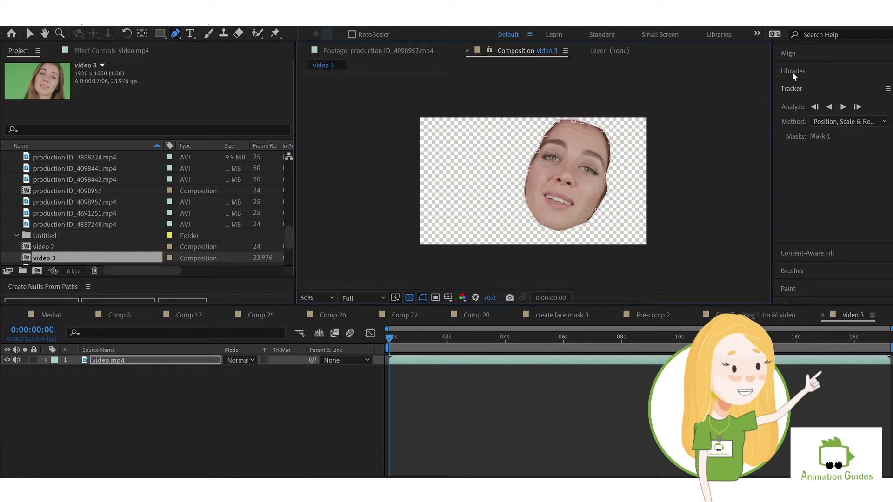
# - Analyze the masked face forward using Face Tracking (Detailed Features) in the Tracker panel
pyautogui.click(792, 88)
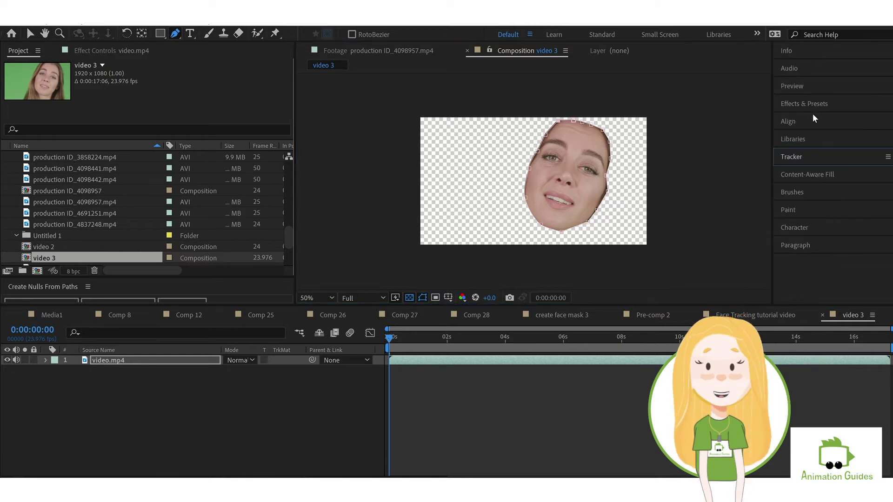
pyautogui.click(830, 157)
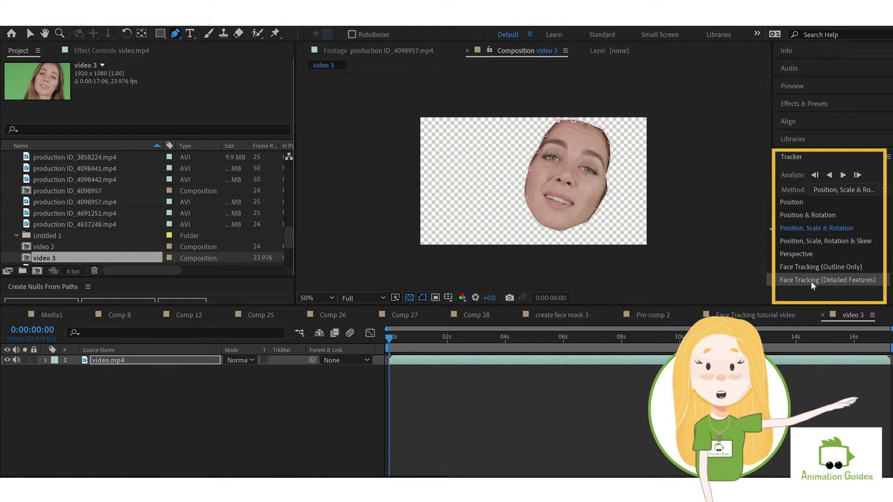
pyautogui.click(866, 279)
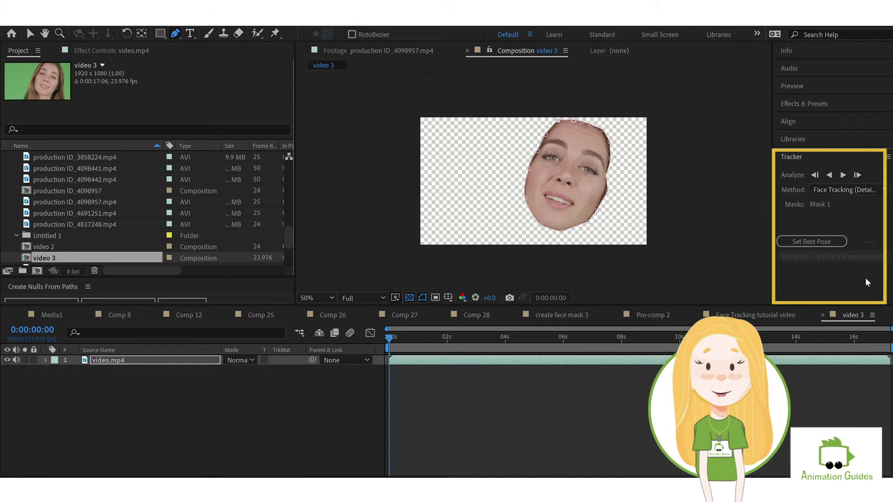
pyautogui.click(843, 176)
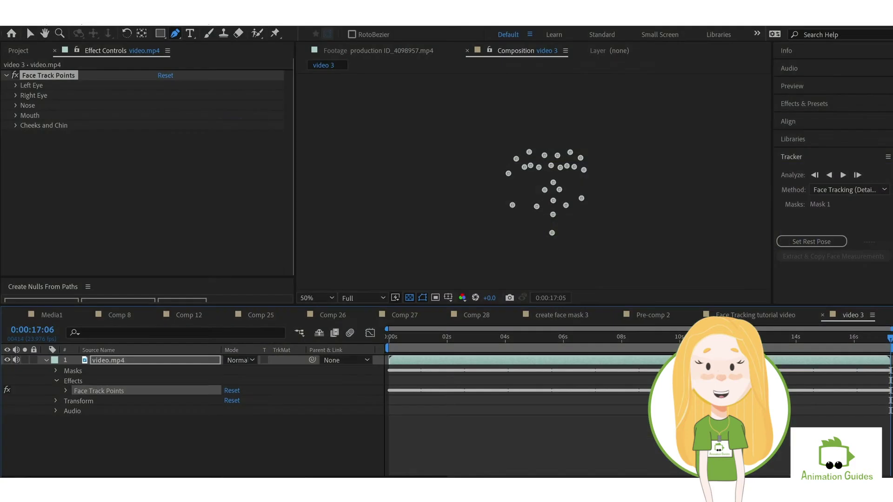
# - Scrub to a neutral-expression frame and set the rest pose at 0:00:12:17
pyautogui.moveTo(890, 342); pyautogui.dragTo(739, 347)
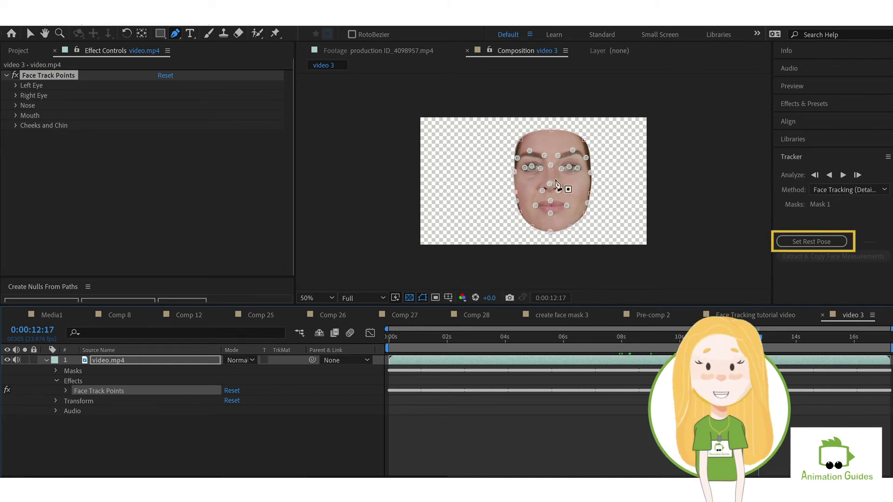
pyautogui.click(821, 243)
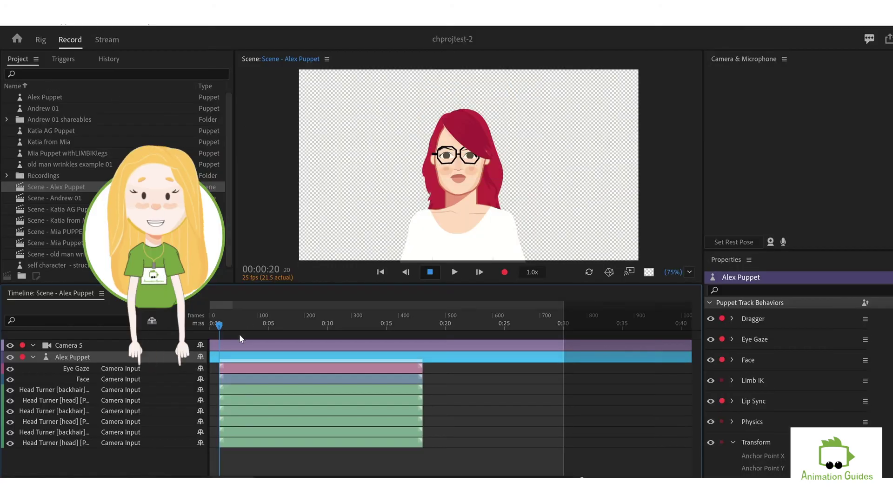
# - Preview the face motion, shift Andrew 01's takes earlier, collapse its track, then select the Alex Puppet takes
pyautogui.moveTo(238, 324); pyautogui.dragTo(387, 339)
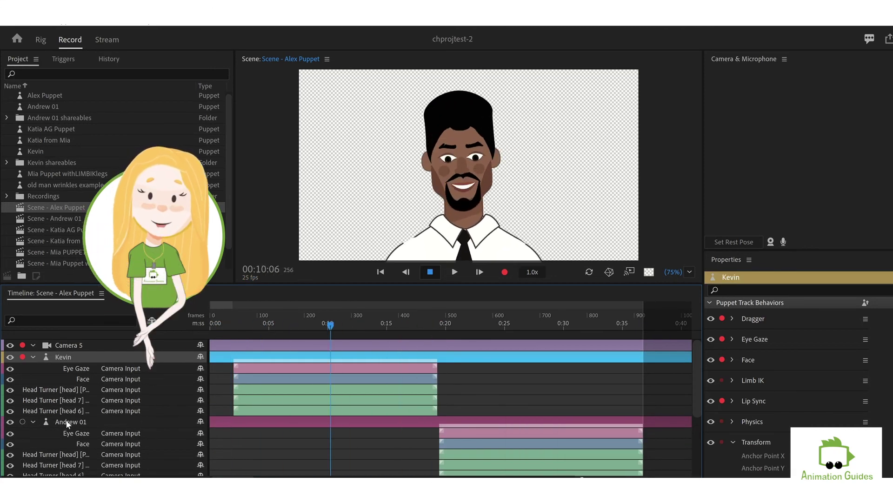
pyautogui.scroll(-1, 457, 396)
pyautogui.moveTo(457, 396); pyautogui.dragTo(252, 395)
pyautogui.click(33, 374)
pyautogui.click(286, 324)
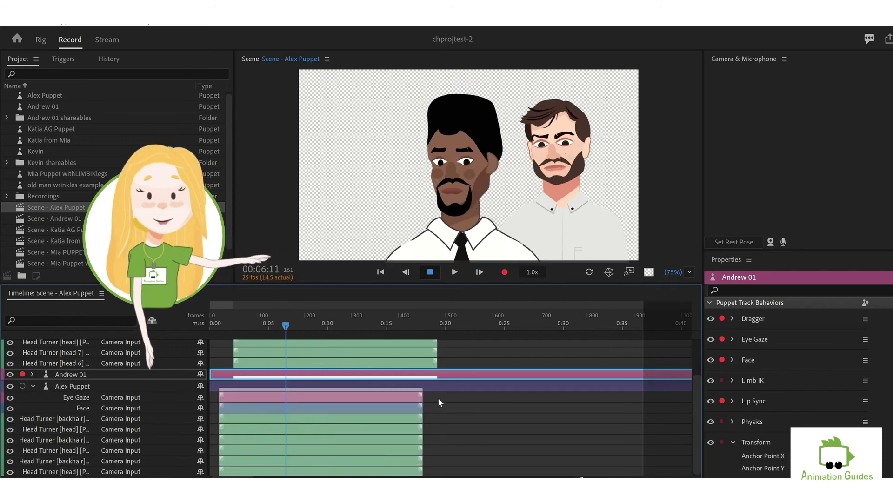